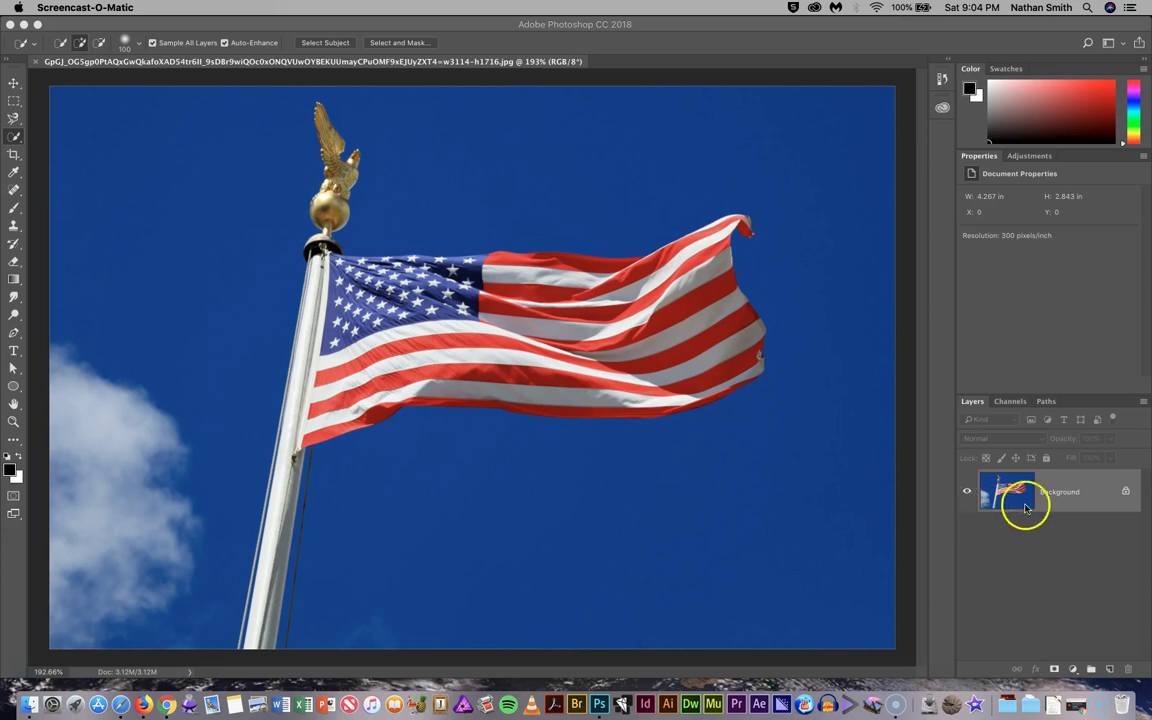
Unlock the background layer and select the eagle, pole and flag with the Quick Selection brush at size 15.
{"action": "left_click", "coordinate": [1125, 491]}
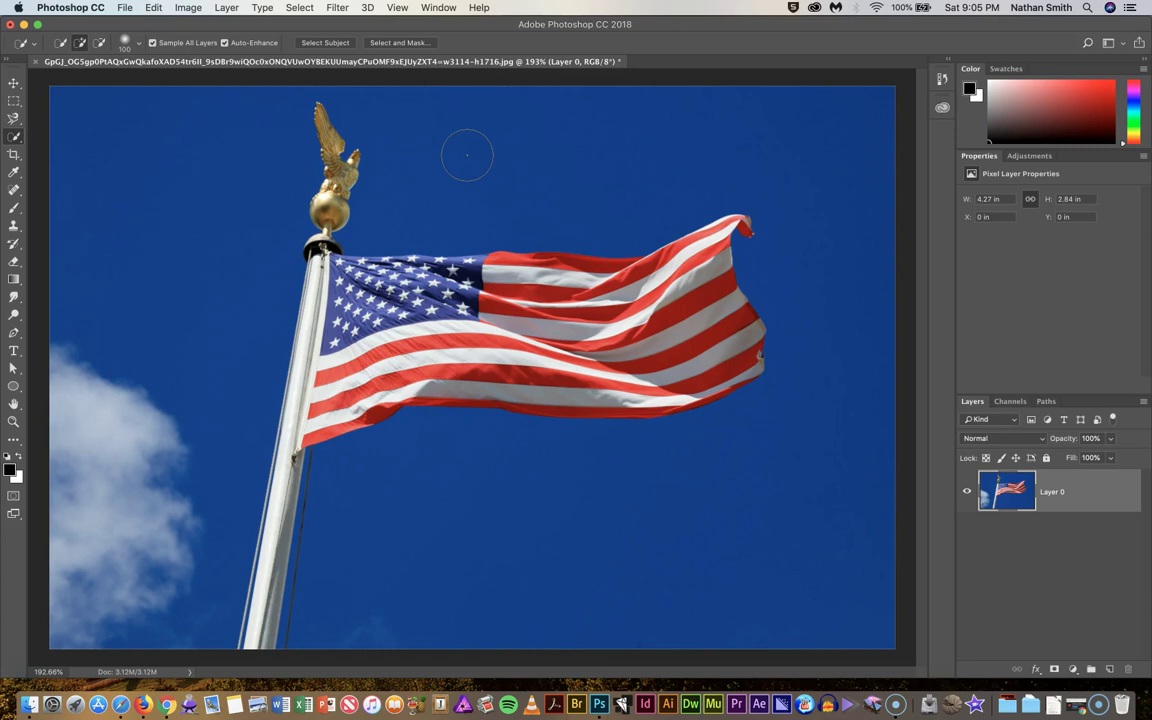
{"action": "key", "text": "bracketleft"}
{"action": "key", "text": "bracketleft"}
{"action": "key", "text": "bracketleft"}
{"action": "key", "text": "bracketleft"}
{"action": "key", "text": "bracketleft"}
{"action": "key", "text": "bracketleft"}
{"action": "key", "text": "bracketleft"}
{"action": "key", "text": "bracketleft"}
{"action": "key", "text": "bracketleft"}
{"action": "key", "text": "bracketleft"}
{"action": "key", "text": "bracketleft"}
{"action": "left_click_drag", "start_coordinate": [332, 162], "coordinate": [261, 612]}
{"action": "mouse_move", "coordinate": [324, 424]}
{"action": "left_mouse_down"}
{"action": "mouse_move", "coordinate": [340, 358]}
{"action": "mouse_move", "coordinate": [310, 310]}
{"action": "mouse_move", "coordinate": [316, 284]}
{"action": "mouse_move", "coordinate": [326, 274]}
{"action": "mouse_move", "coordinate": [443, 285]}
{"action": "mouse_move", "coordinate": [357, 245]}
{"action": "mouse_move", "coordinate": [372, 240]}
{"action": "mouse_move", "coordinate": [432, 266]}
{"action": "mouse_move", "coordinate": [524, 267]}
{"action": "mouse_move", "coordinate": [506, 260]}
{"action": "mouse_move", "coordinate": [650, 258]}
{"action": "mouse_move", "coordinate": [718, 238]}
{"action": "mouse_move", "coordinate": [750, 327]}
{"action": "mouse_move", "coordinate": [735, 366]}
{"action": "mouse_move", "coordinate": [677, 376]}
{"action": "mouse_move", "coordinate": [663, 393]}
{"action": "mouse_move", "coordinate": [718, 382]}
{"action": "mouse_move", "coordinate": [710, 392]}
{"action": "mouse_move", "coordinate": [668, 403]}
{"action": "mouse_move", "coordinate": [561, 398]}
{"action": "mouse_move", "coordinate": [485, 337]}
{"action": "mouse_move", "coordinate": [486, 308]}
{"action": "mouse_move", "coordinate": [458, 296]}
{"action": "mouse_move", "coordinate": [590, 298]}
{"action": "left_mouse_up"}
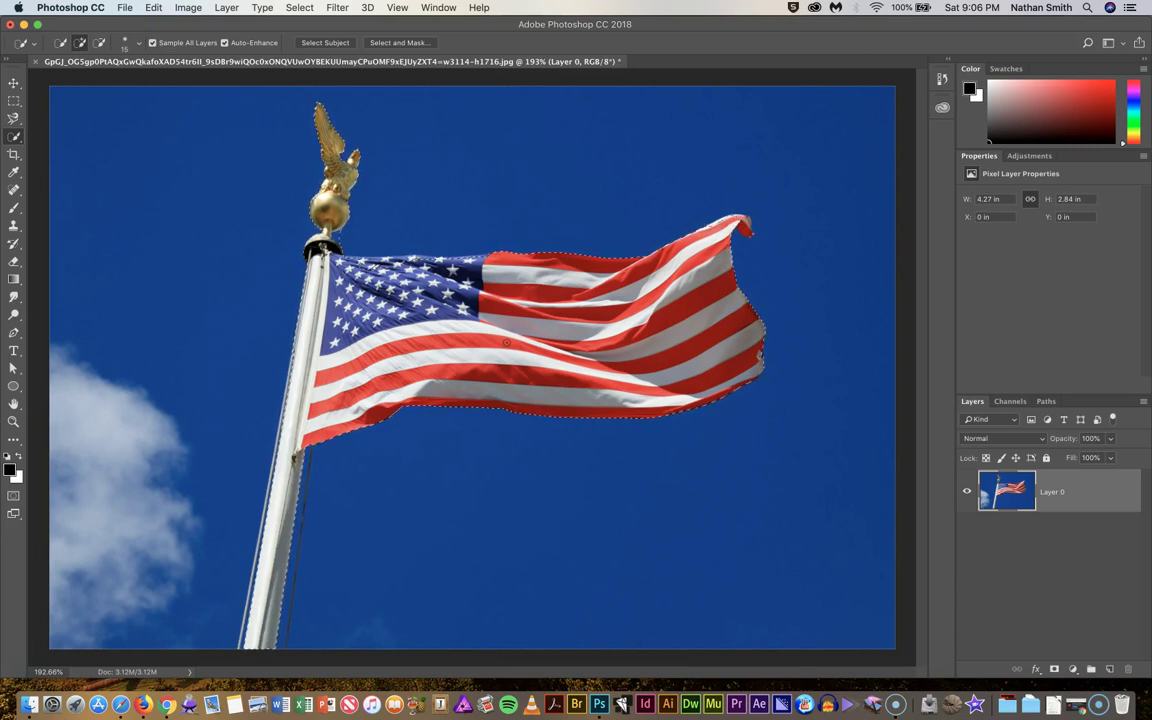
Review the selection in Quick Mask and correct it along the star field's upper edge and beside the pole.
{"action": "key", "text": "q"}
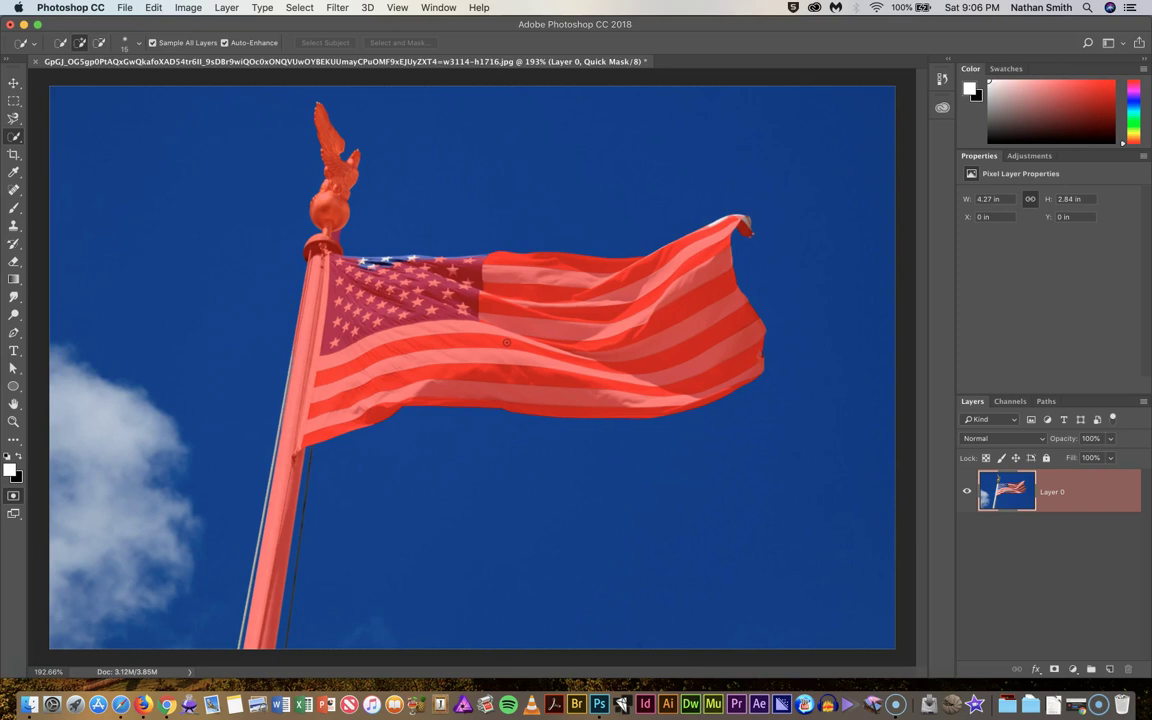
{"action": "key", "text": "q"}
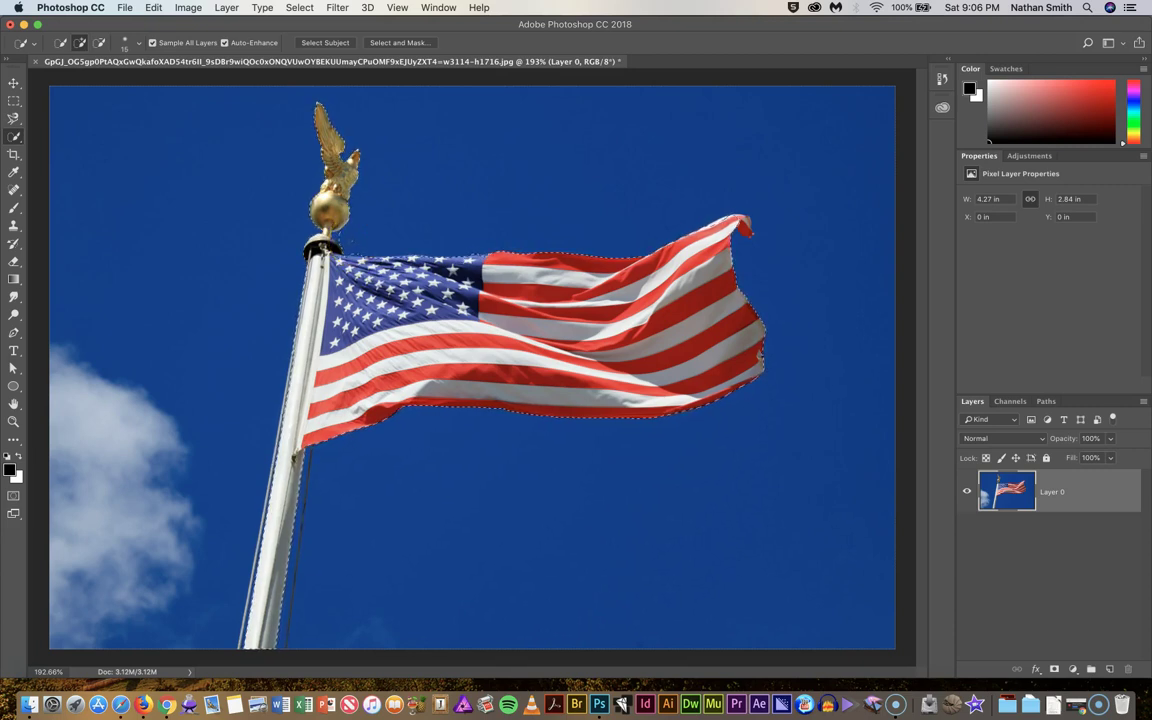
{"action": "key", "text": "alt"}
{"action": "key", "text": "alt"}
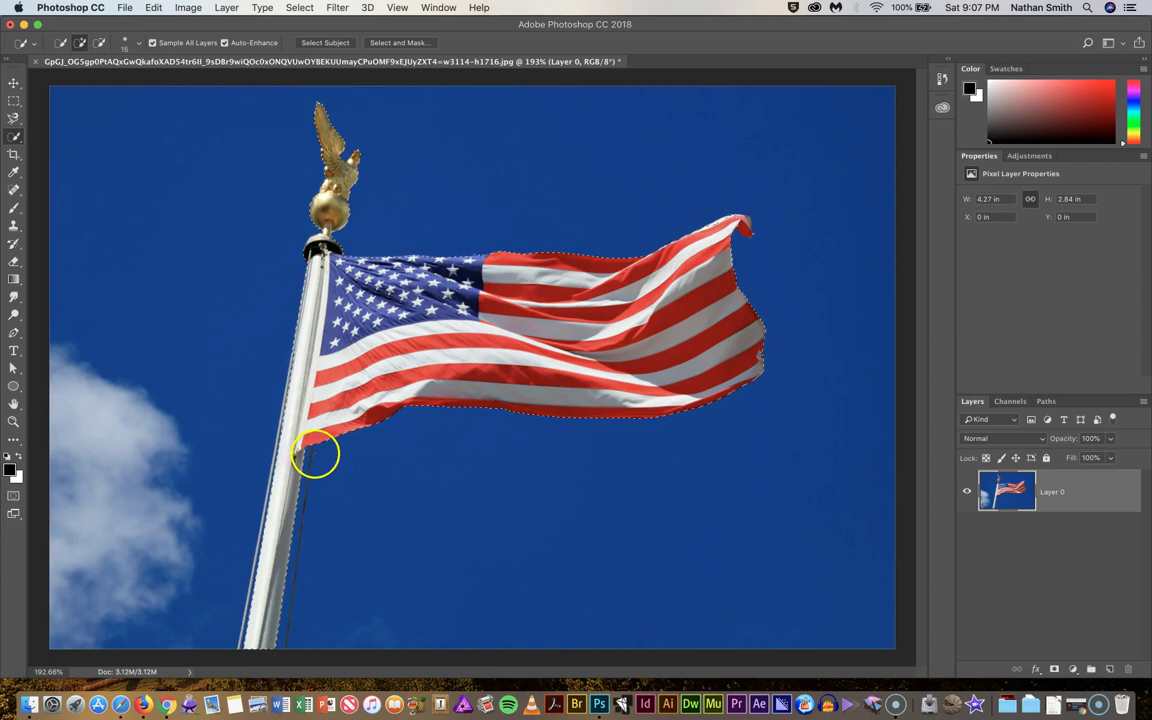
{"action": "mouse_move", "coordinate": [314, 463]}
{"action": "left_mouse_down"}
{"action": "mouse_move", "coordinate": [282, 418]}
{"action": "mouse_move", "coordinate": [269, 354]}
{"action": "mouse_move", "coordinate": [290, 302]}
{"action": "left_mouse_up"}
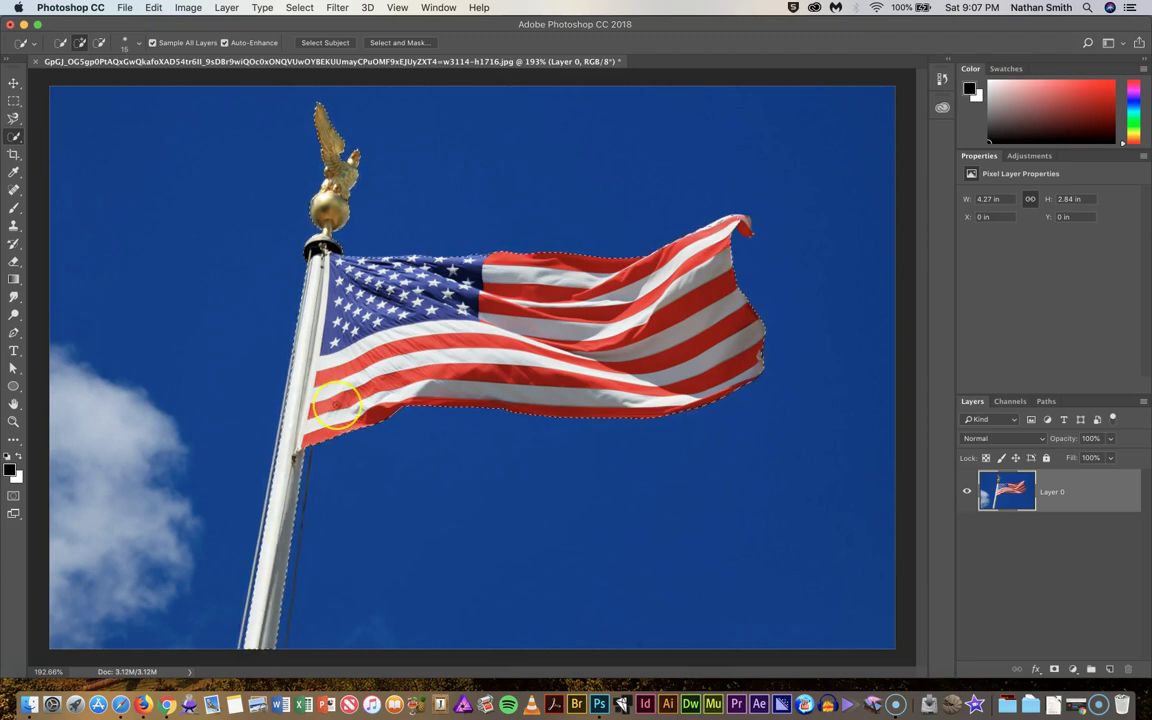
Check the selection in Quick Mask again and add the missing tip at the flag's upper outer corner.
{"action": "key", "text": "q"}
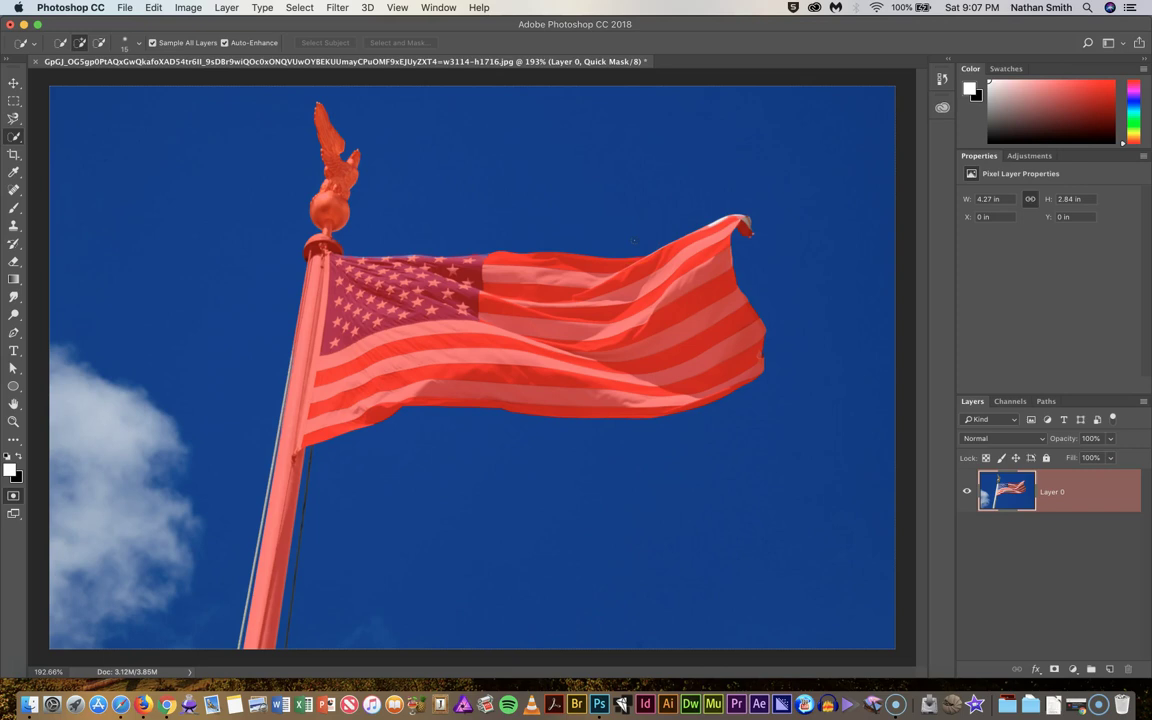
{"action": "key", "text": "q"}
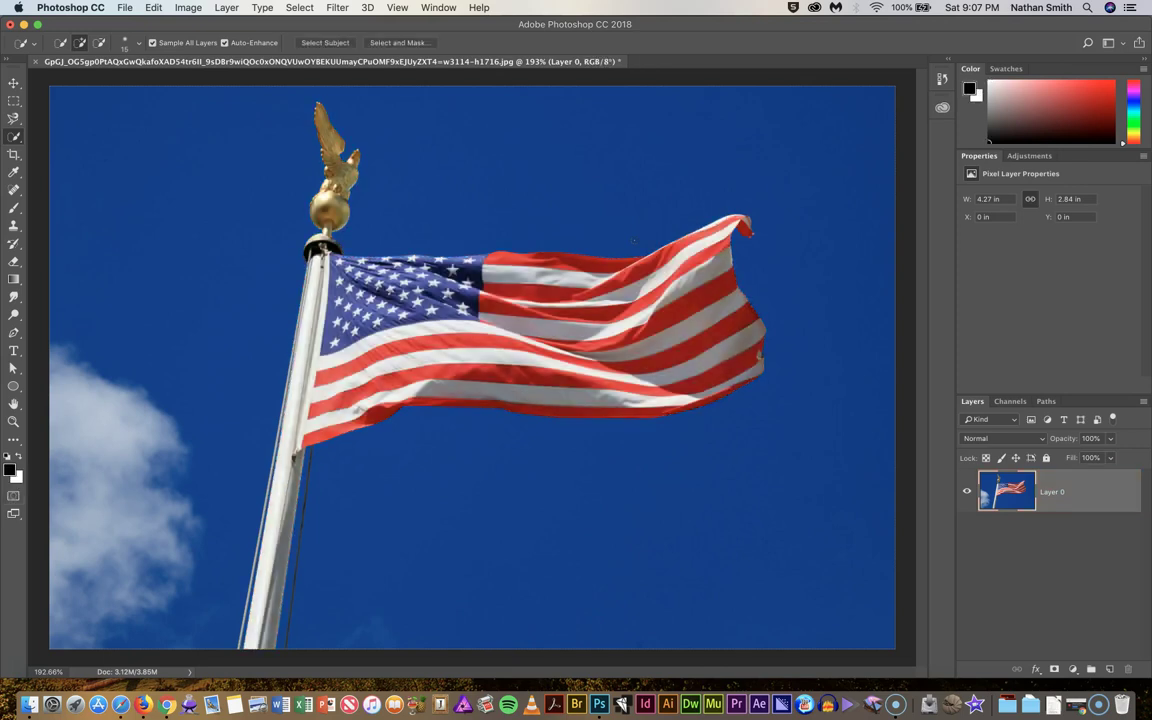
{"action": "left_click", "coordinate": [723, 225]}
{"action": "key", "text": "alt"}
{"action": "key", "text": "alt"}
{"action": "key", "text": "q"}
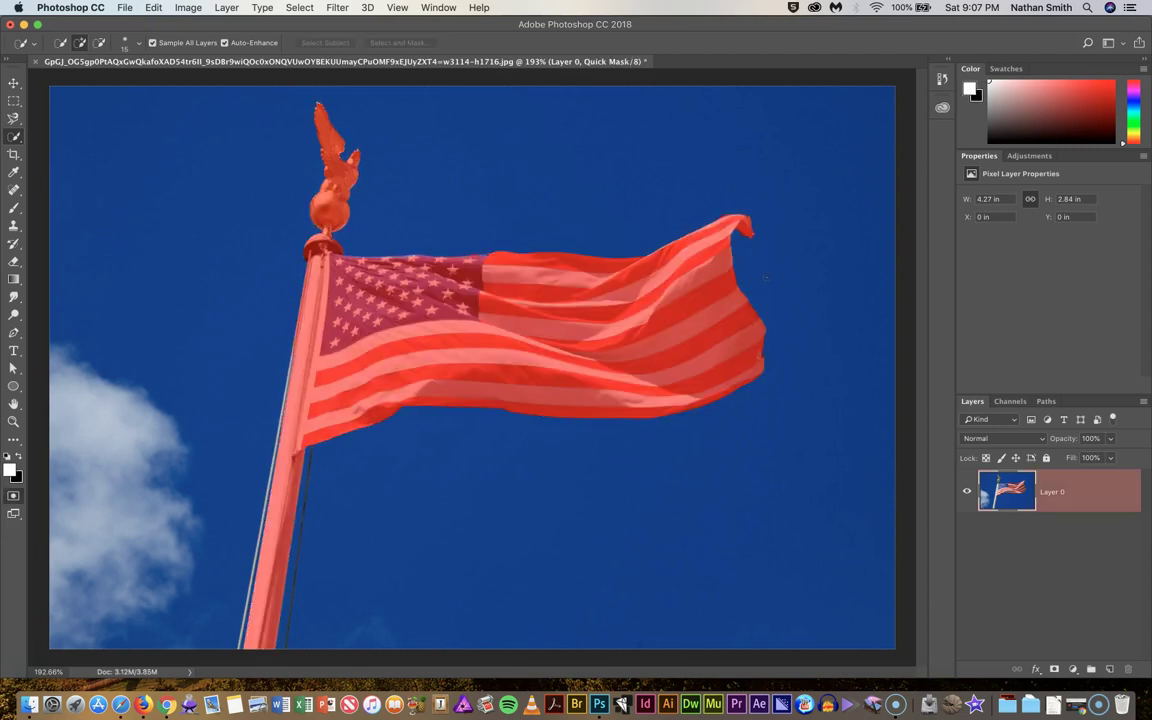
{"action": "key", "text": "q"}
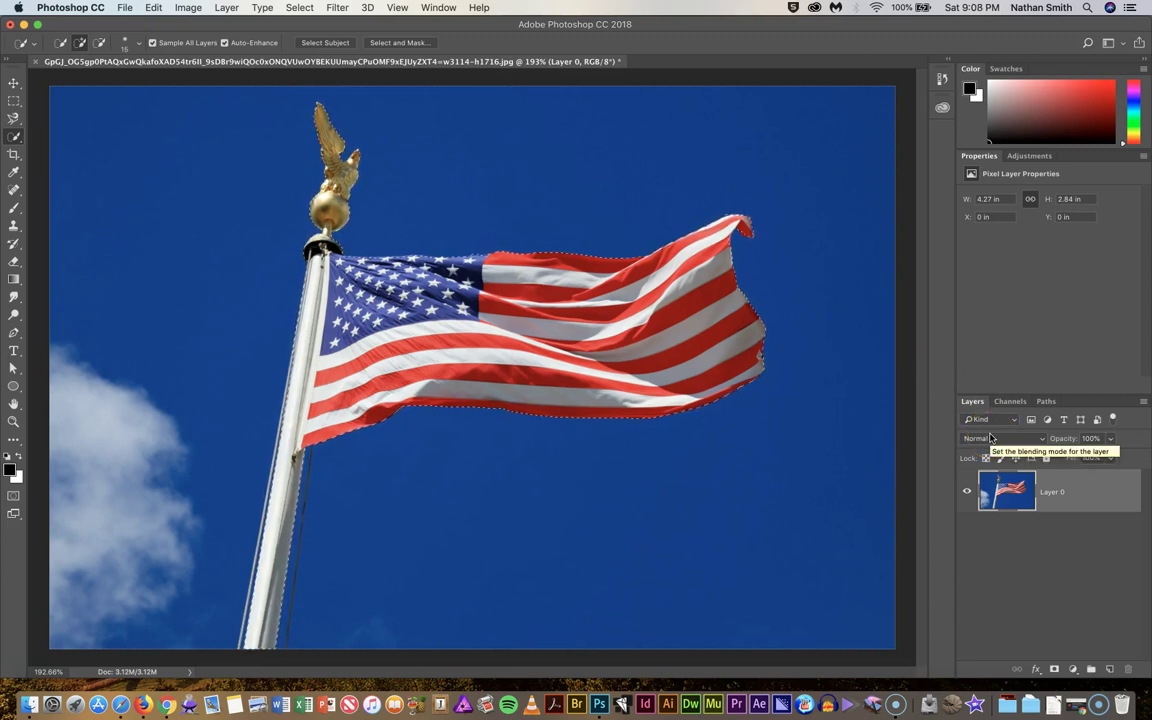
Copy the selected flag and pole to a new layer and preview it with Layer 0 temporarily hidden.
{"action": "key", "text": "super+j"}
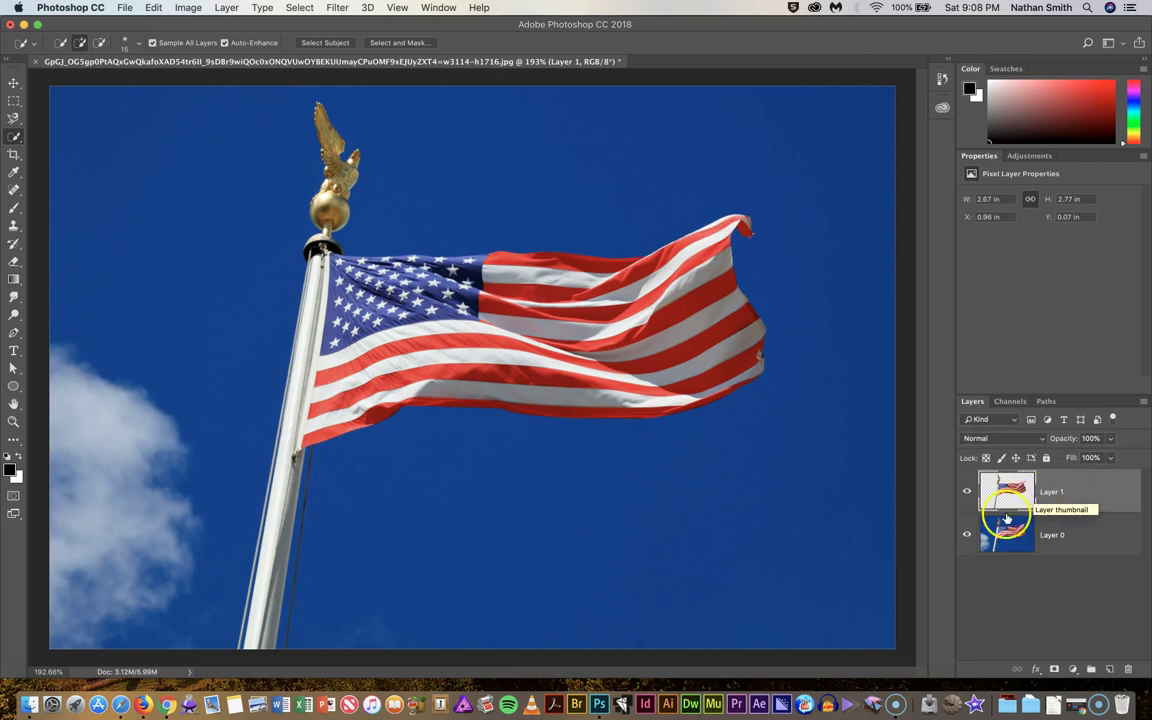
{"action": "left_click", "coordinate": [968, 536]}
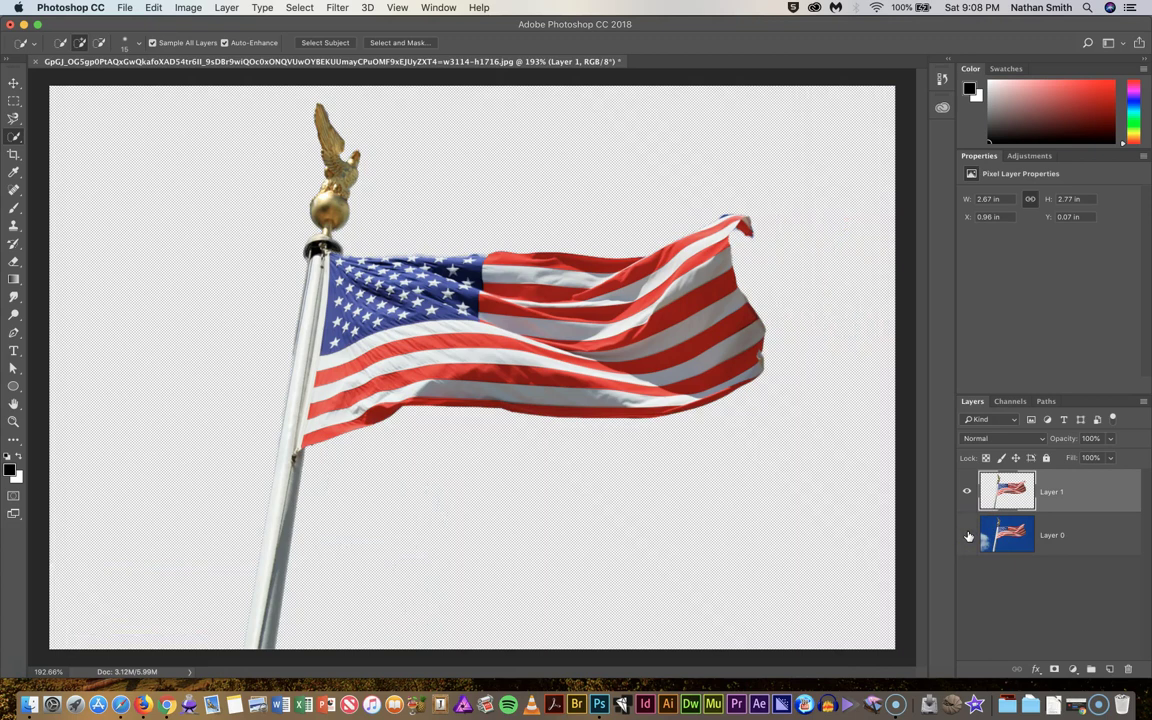
{"action": "left_click", "coordinate": [968, 536]}
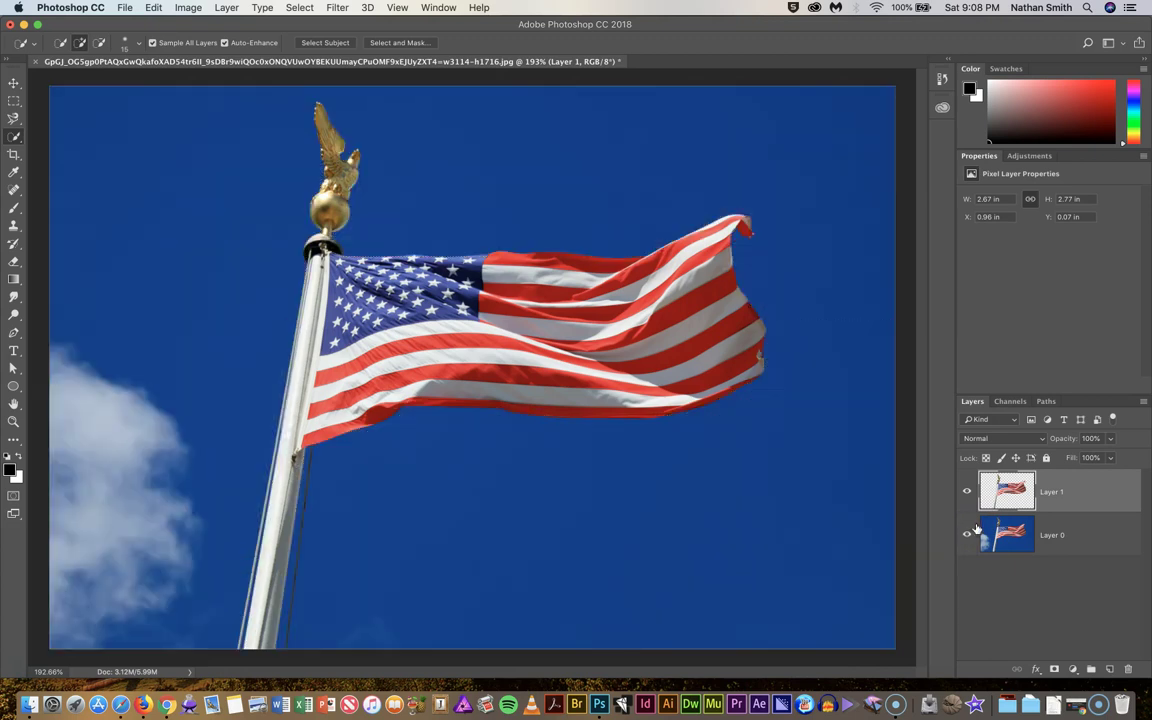
Delete the layer holding the copied flag and bring back the flag and pole selection.
{"action": "left_click", "coordinate": [1000, 494]}
{"action": "left_click", "coordinate": [1068, 490]}
{"action": "left_click_drag", "start_coordinate": [1063, 480], "coordinate": [1128, 668]}
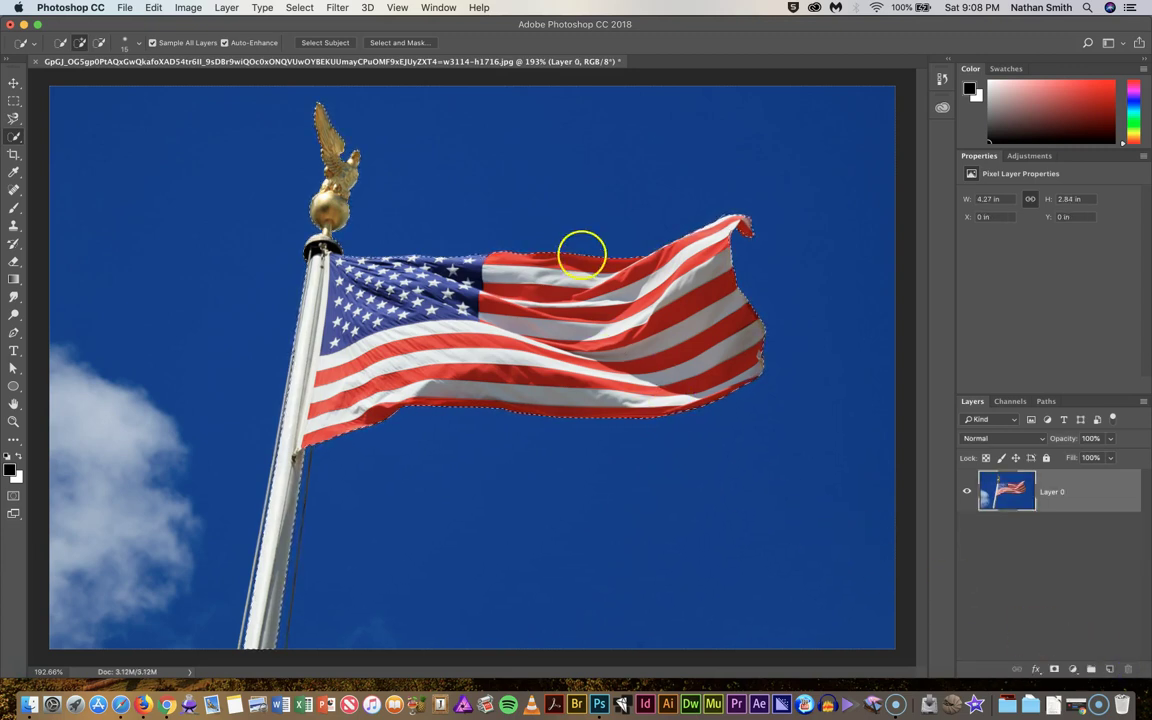
Open the selection in Select and Mask and preview it On Black at 54% opacity.
{"action": "left_click", "coordinate": [399, 42]}
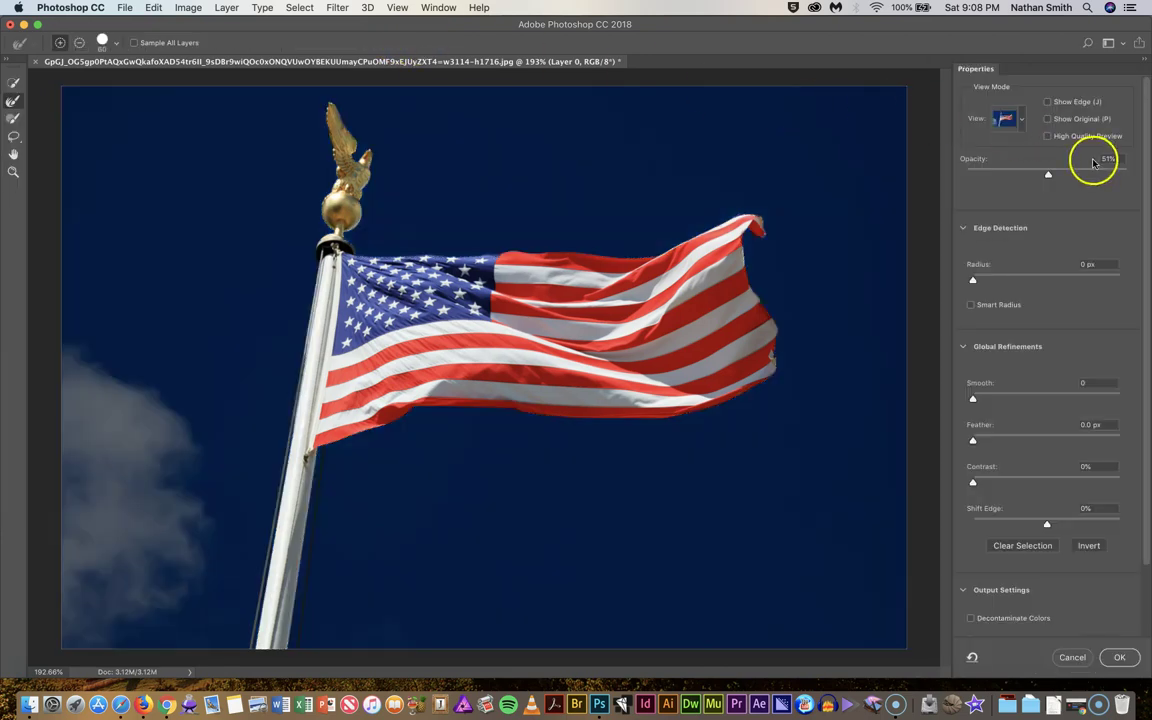
{"action": "mouse_move", "coordinate": [1047, 176]}
{"action": "left_mouse_down"}
{"action": "mouse_move", "coordinate": [1118, 176]}
{"action": "mouse_move", "coordinate": [1021, 172]}
{"action": "mouse_move", "coordinate": [1100, 170]}
{"action": "mouse_move", "coordinate": [1045, 170]}
{"action": "left_mouse_up"}
{"action": "left_click", "coordinate": [1022, 118]}
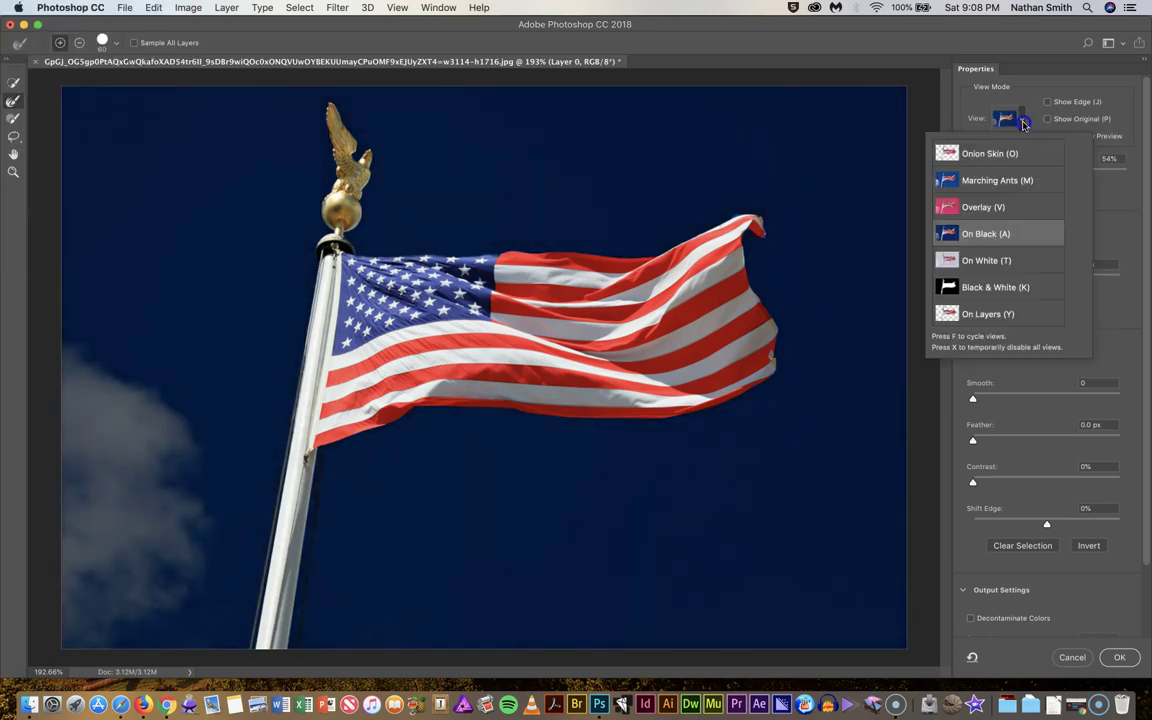
{"action": "left_click", "coordinate": [1006, 232]}
{"action": "left_click", "coordinate": [1112, 215]}
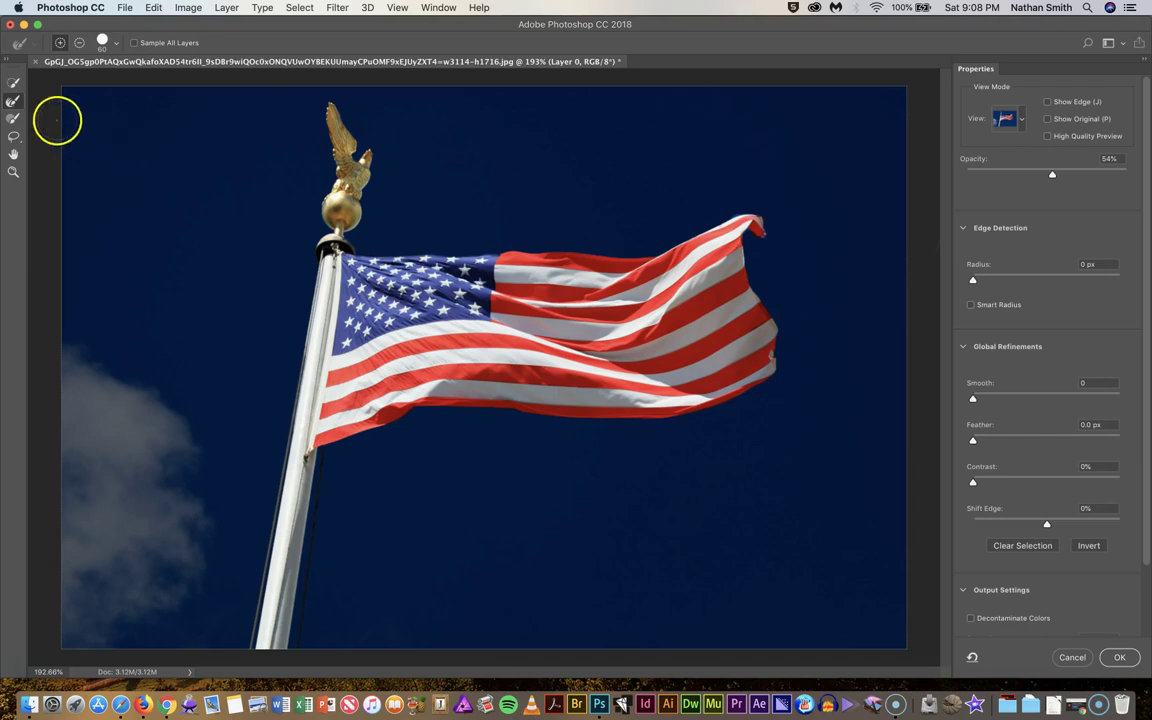
Refine the pole's edges with the size 9 Refine Edge brush and output with Decontaminate Colors to a new layer with layer mask.
{"action": "left_click", "coordinate": [20, 104]}
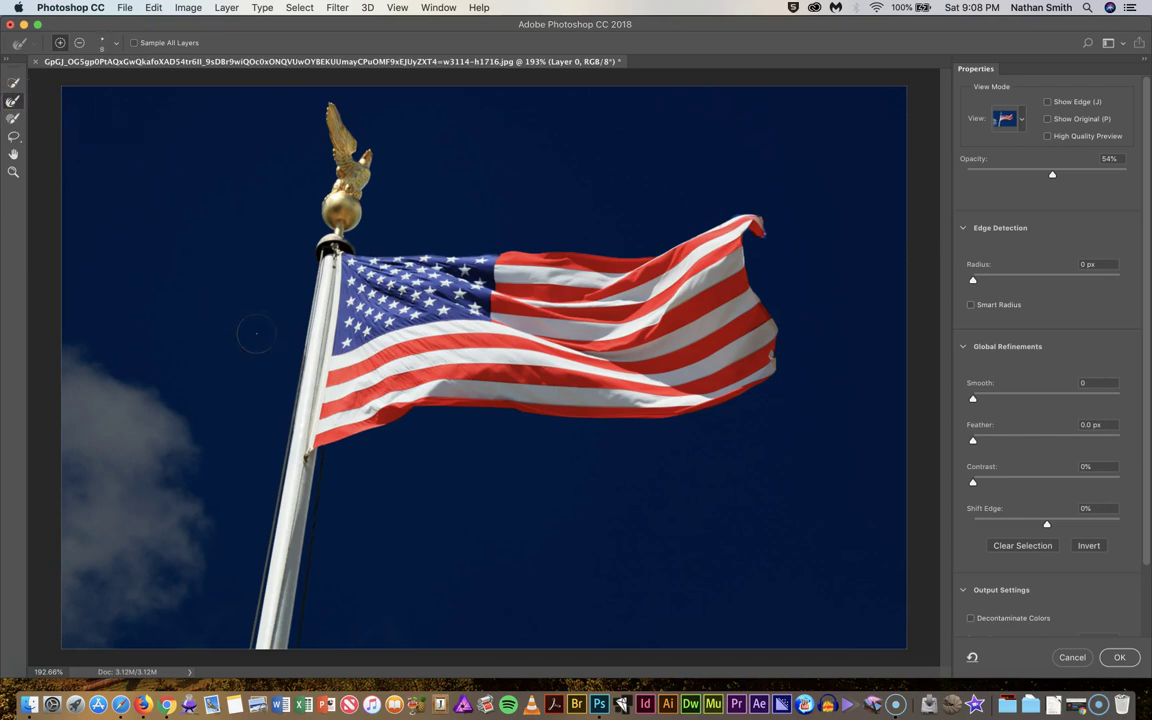
{"action": "left_click_drag", "start_coordinate": [270, 335], "coordinate": [306, 350]}
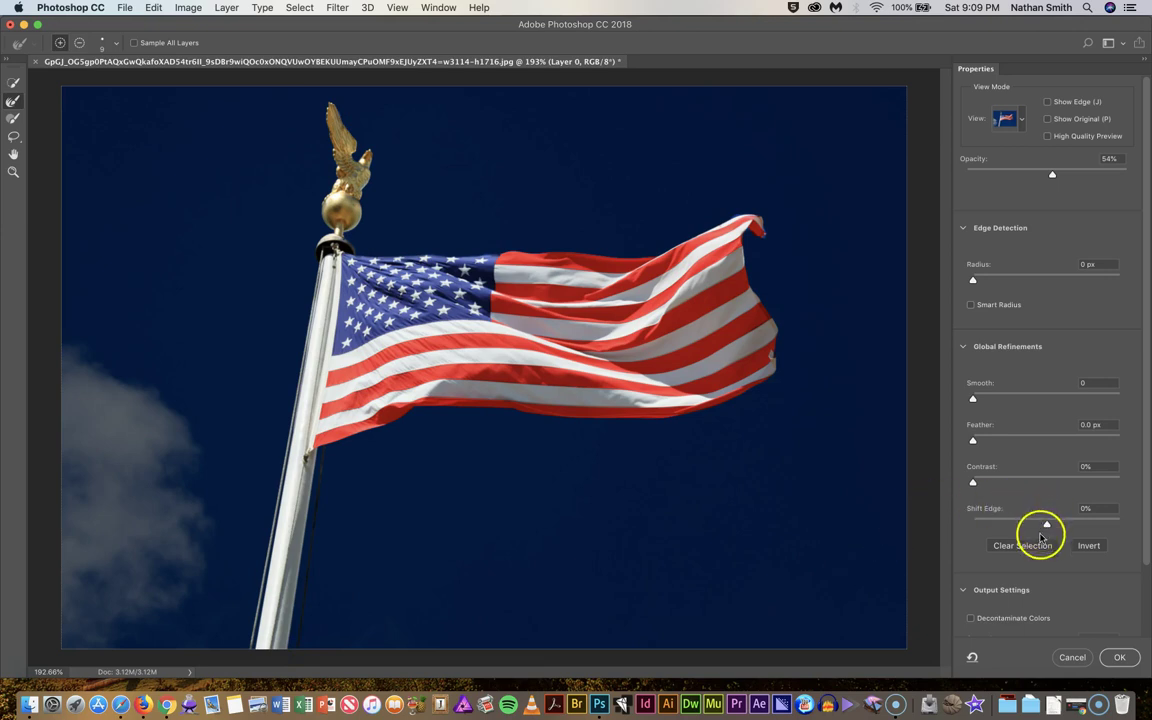
{"action": "left_click", "coordinate": [972, 619]}
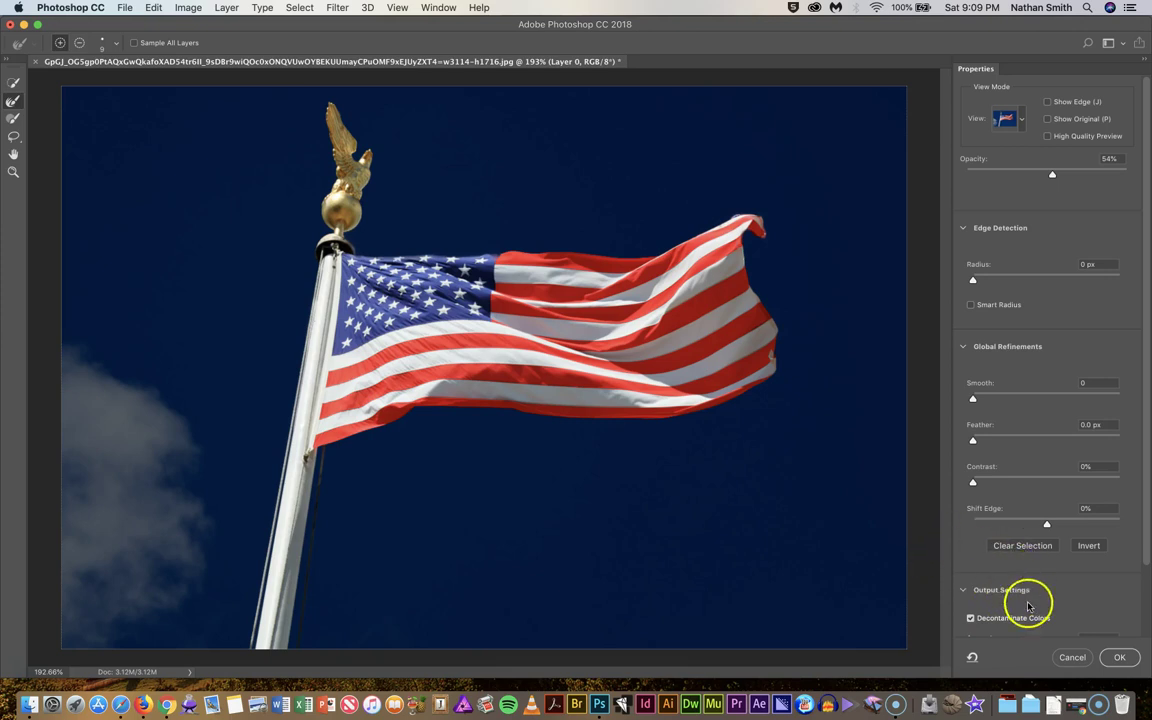
{"action": "scroll", "coordinate": [1040, 622], "scroll_direction": "down", "scroll_amount": 2}
{"action": "scroll", "coordinate": [1033, 624], "scroll_direction": "down", "scroll_amount": 1}
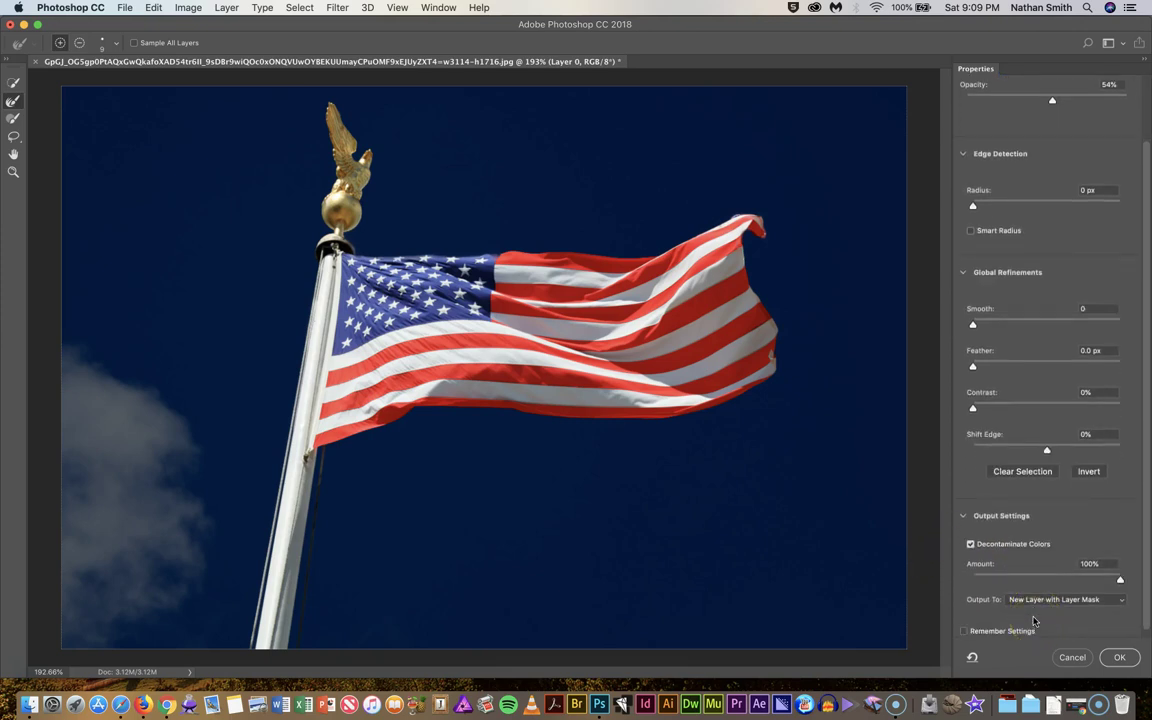
{"action": "left_click", "coordinate": [1124, 657]}
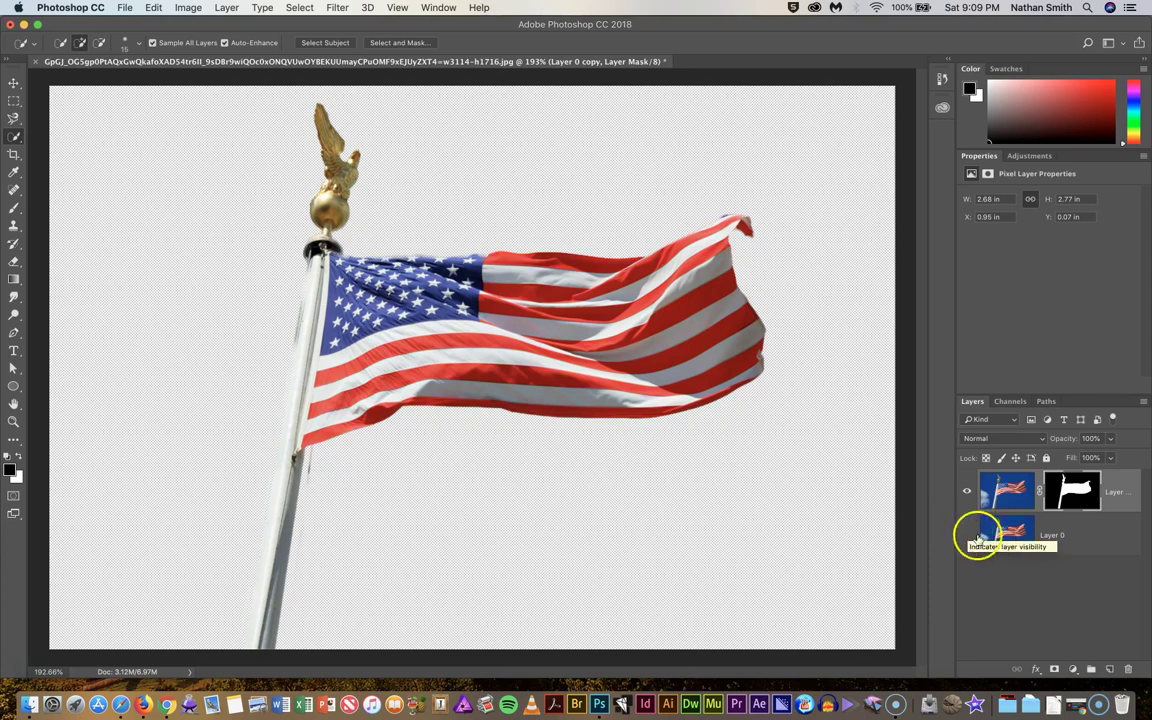
Show the original Layer 0 and fill it with the black foreground colour behind the masked flag.
{"action": "left_click", "coordinate": [968, 535]}
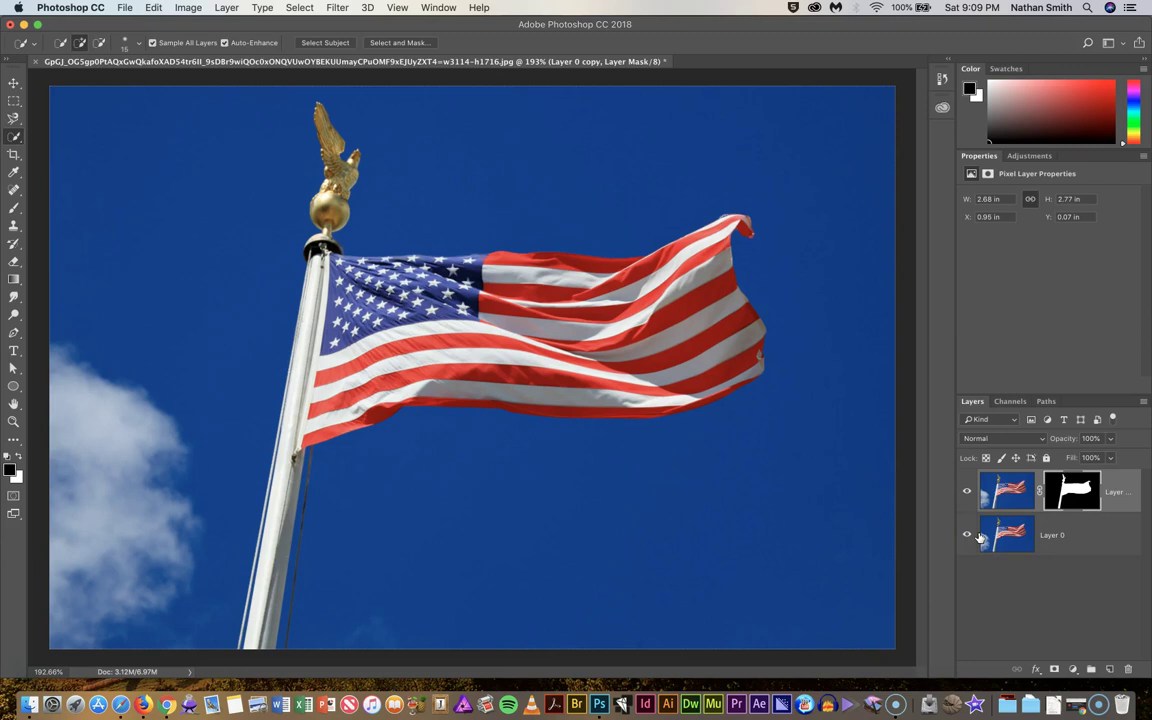
{"action": "key", "text": "alt+BackSpace"}
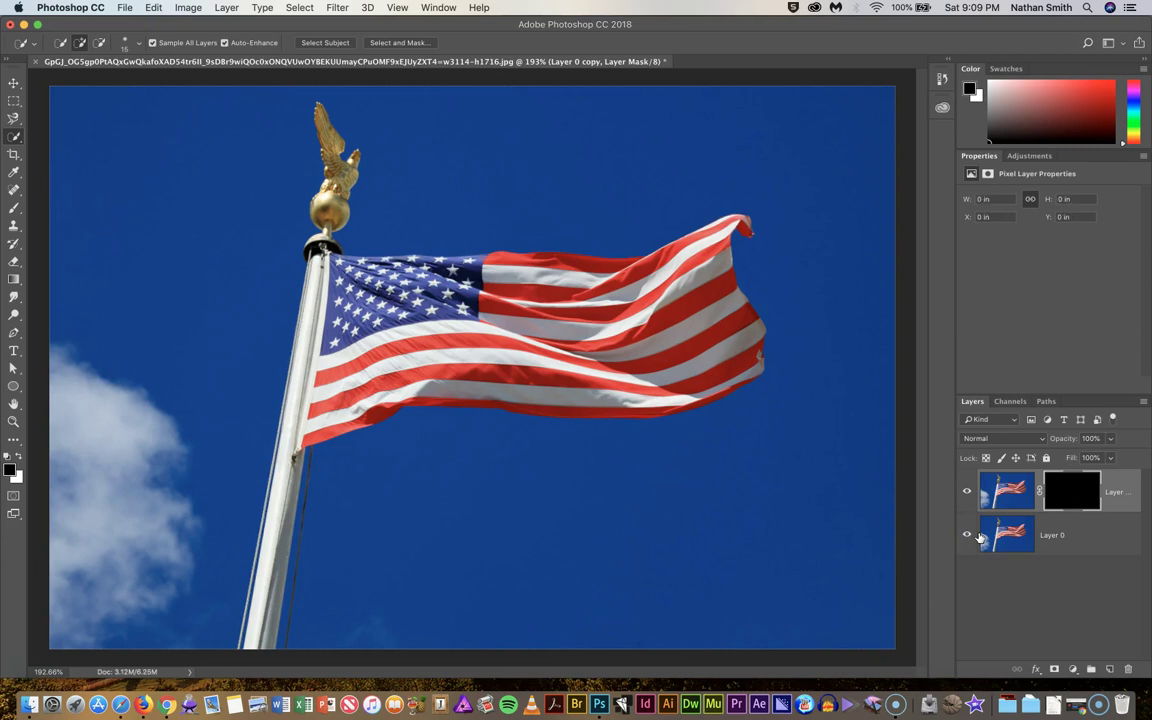
{"action": "key", "text": "super+z"}
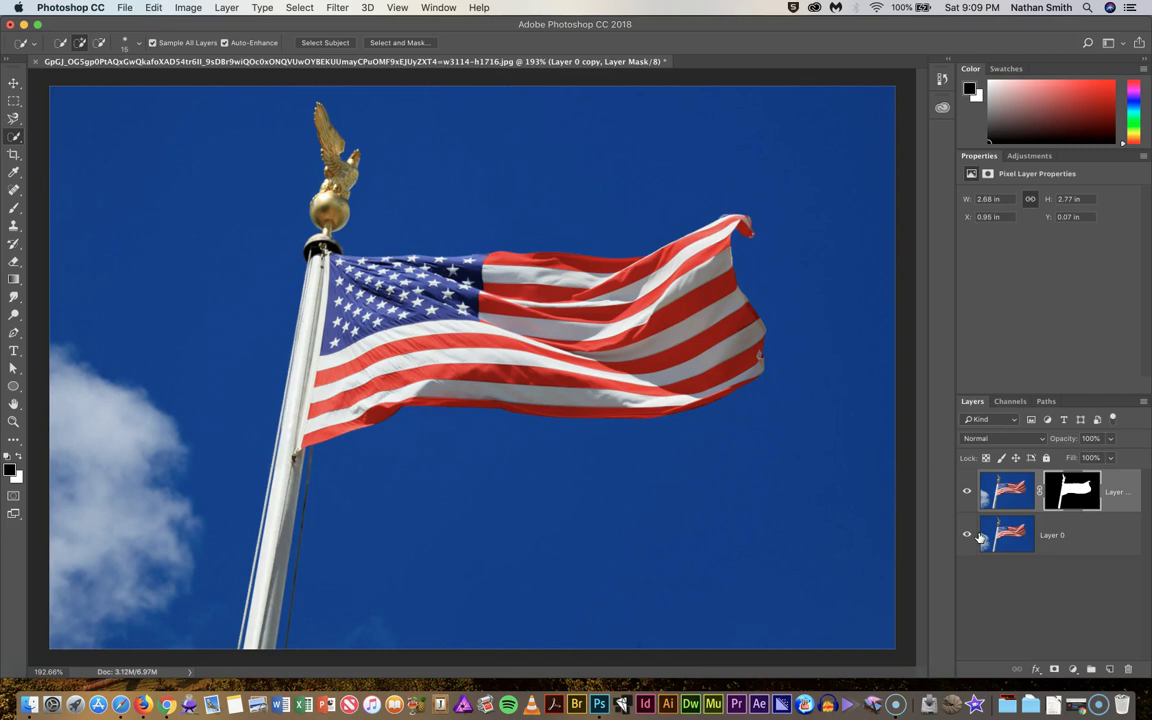
{"action": "left_click", "coordinate": [1019, 539]}
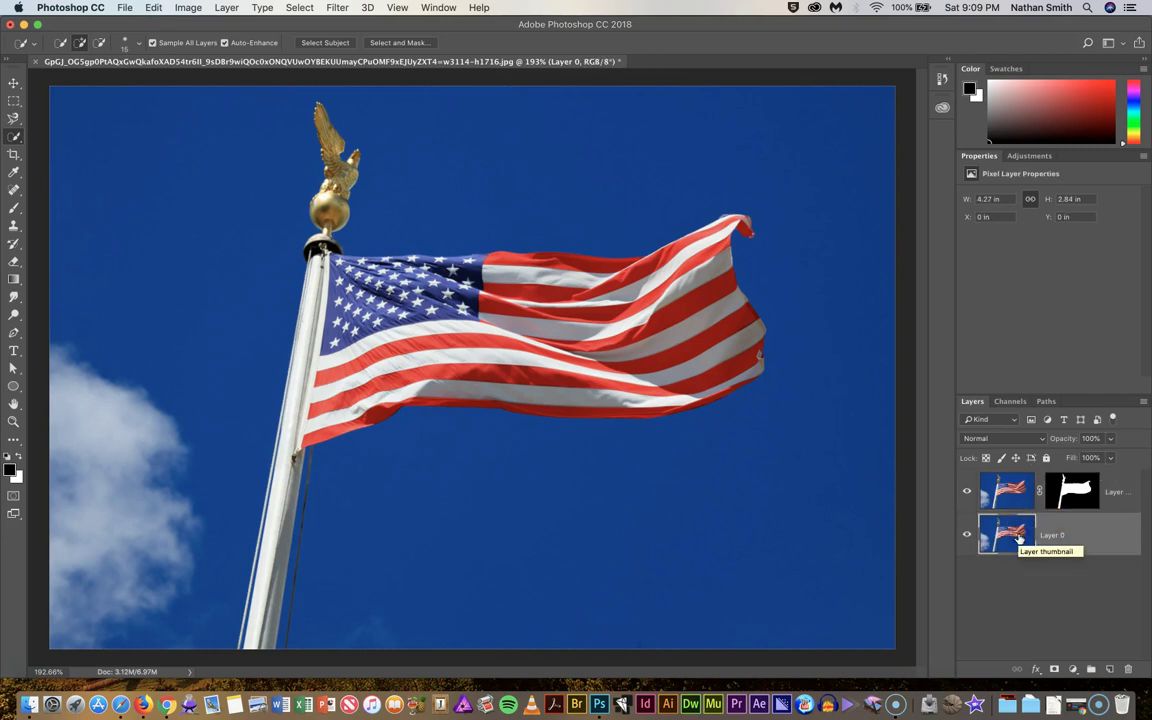
{"action": "key", "text": "alt+BackSpace"}
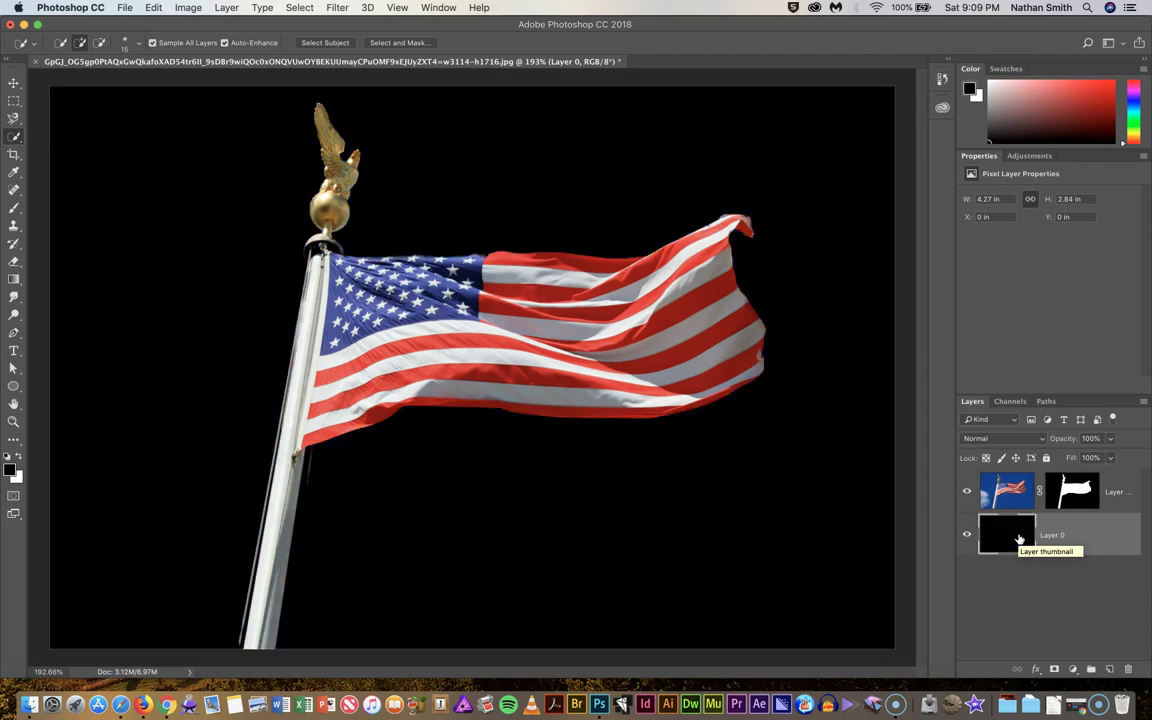